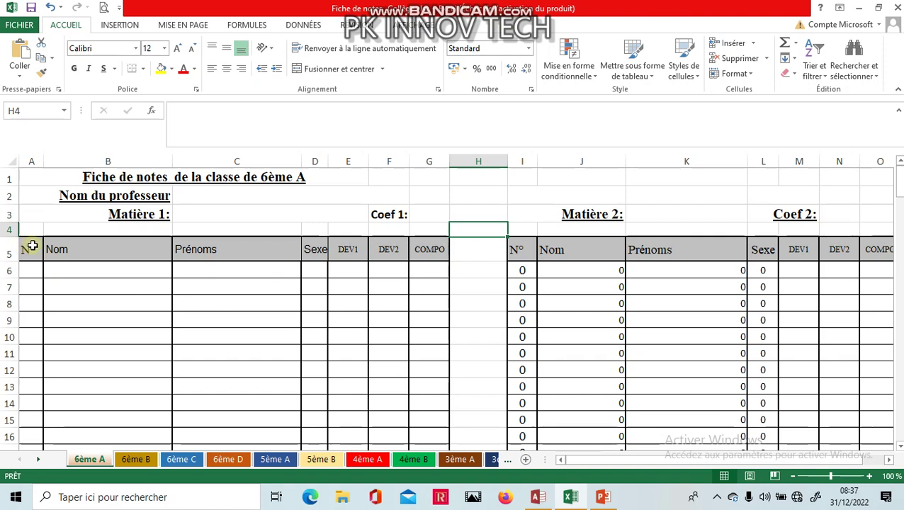
# Step: Examine the header columns N°, Nom, Prénoms, Sexe, DEV1, DEV2 and COMPO in the 6ème A grade sheet
pyautogui.moveTo(33, 246); pyautogui.dragTo(28, 347)
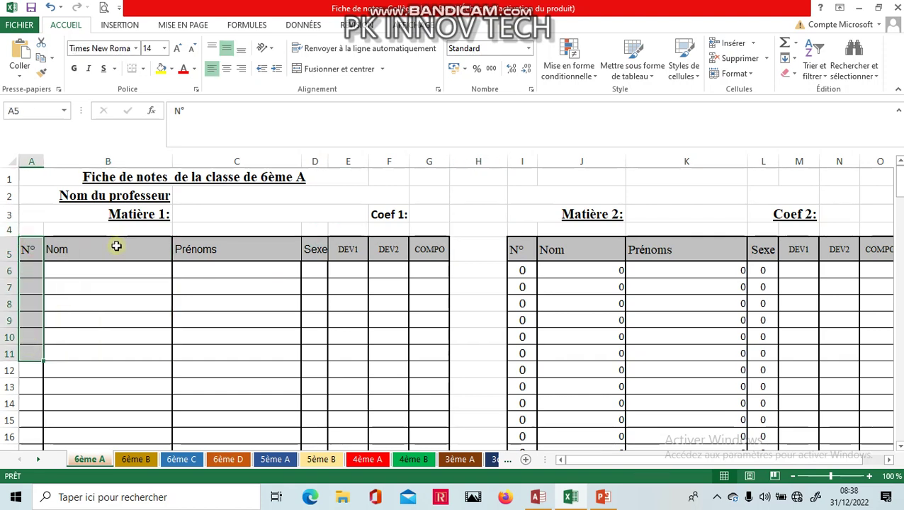
pyautogui.click(115, 246)
pyautogui.click(223, 249)
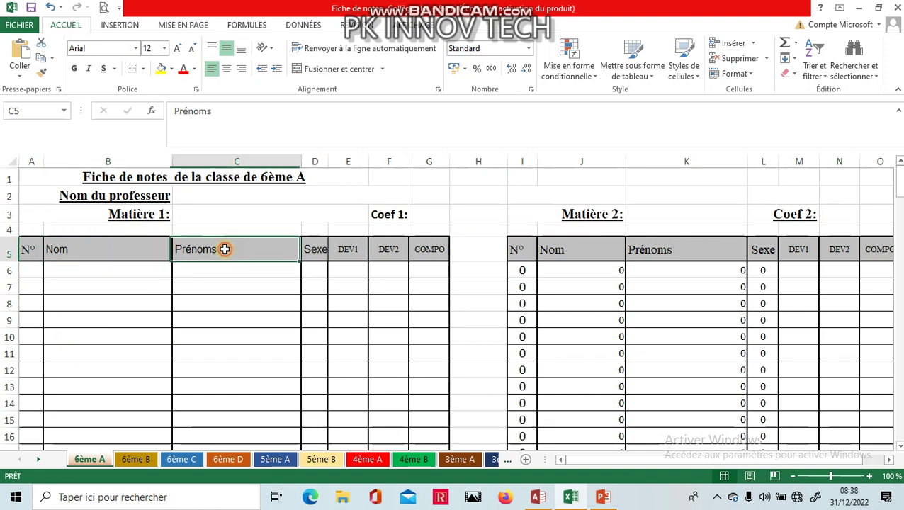
pyautogui.click(323, 252)
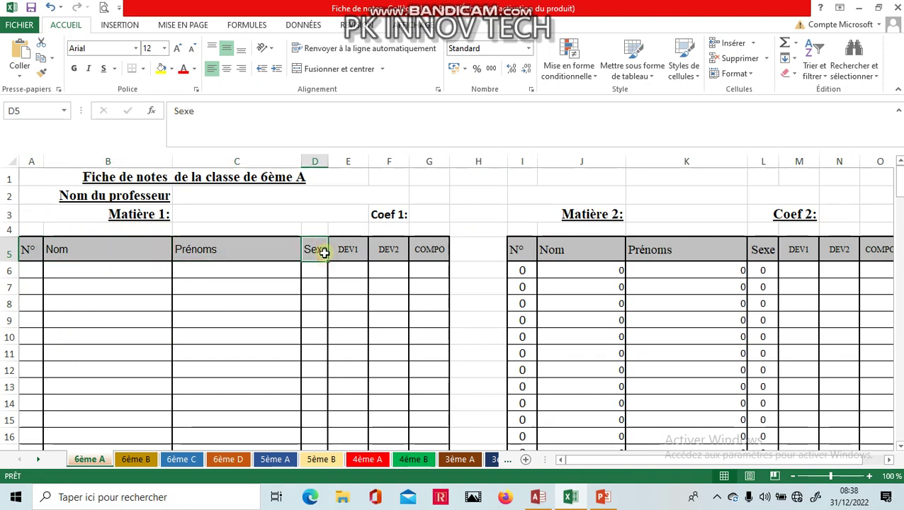
pyautogui.click(345, 253)
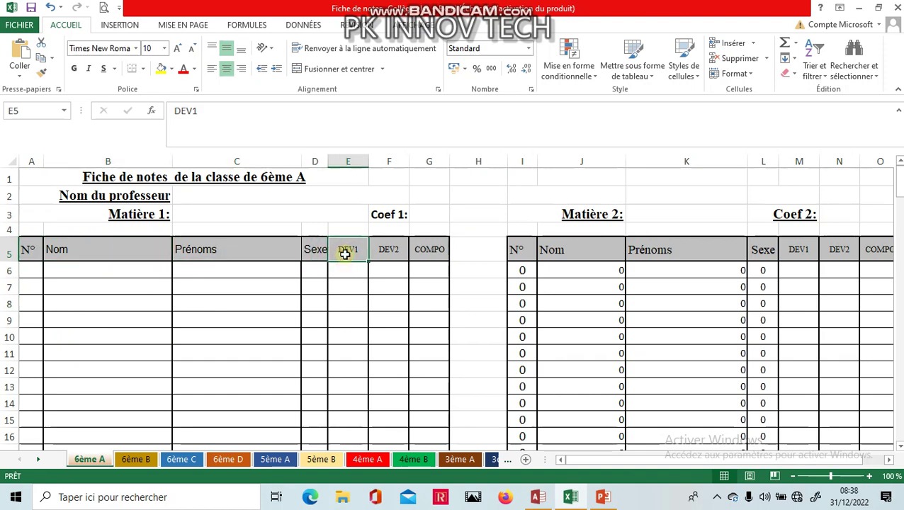
pyautogui.click(387, 252)
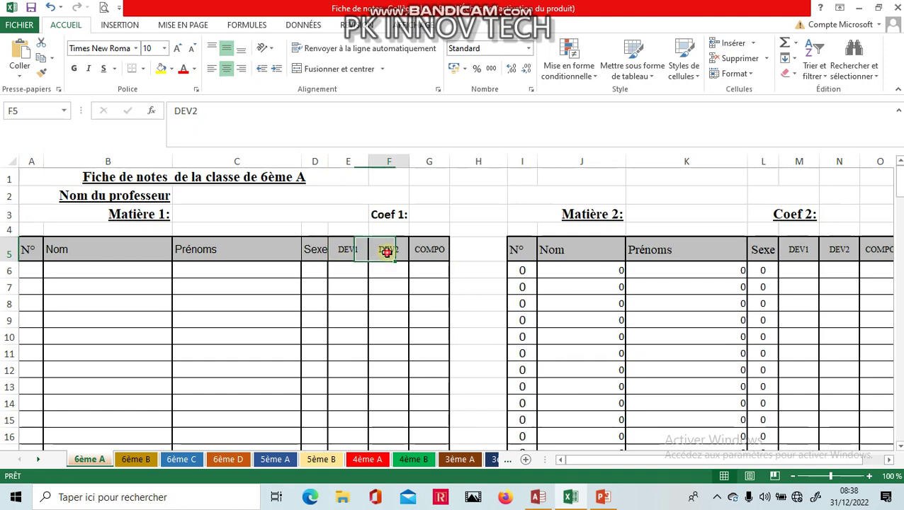
pyautogui.click(430, 251)
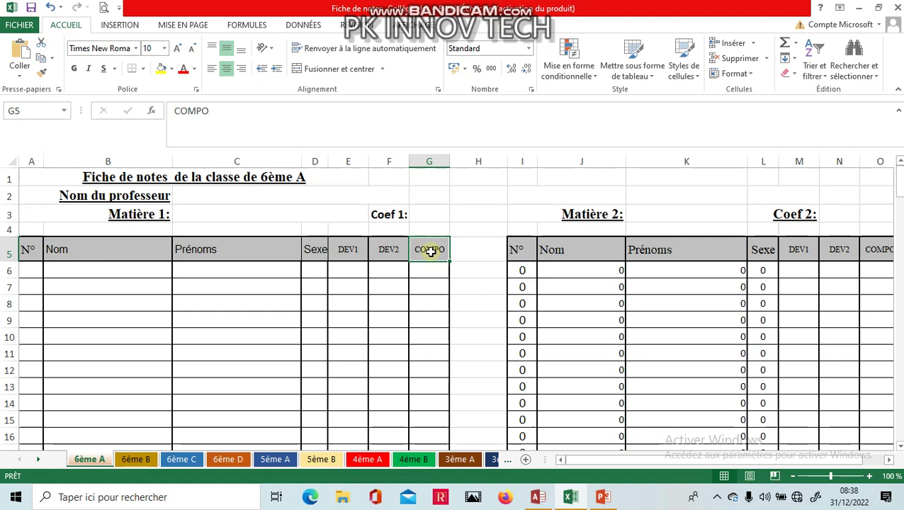
# Step: Switch to GISCOA, view the first-term Français grade form for class 6ème B, and close it
pyautogui.click(539, 499)
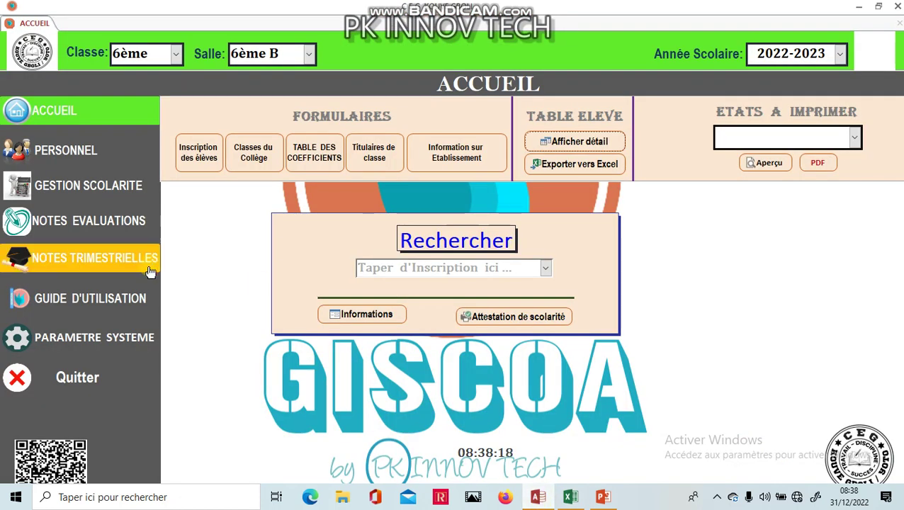
pyautogui.click(126, 271)
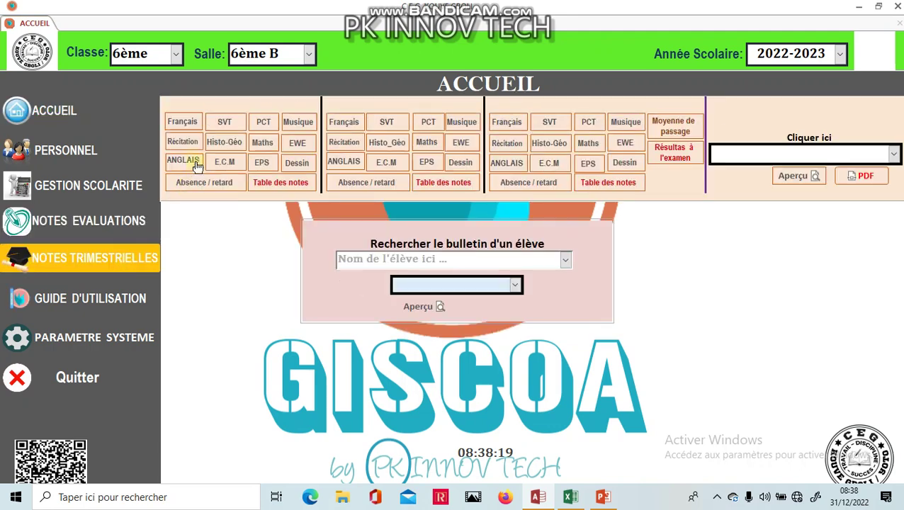
pyautogui.click(188, 130)
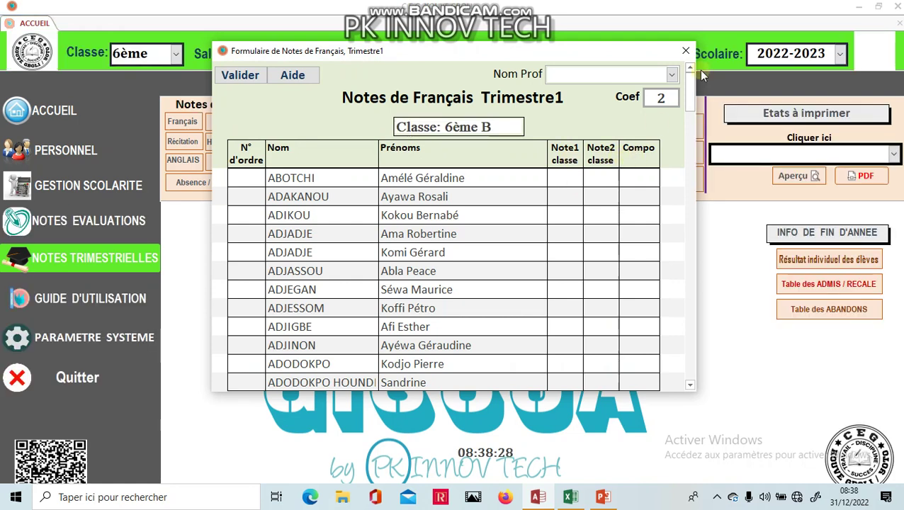
pyautogui.click(686, 51)
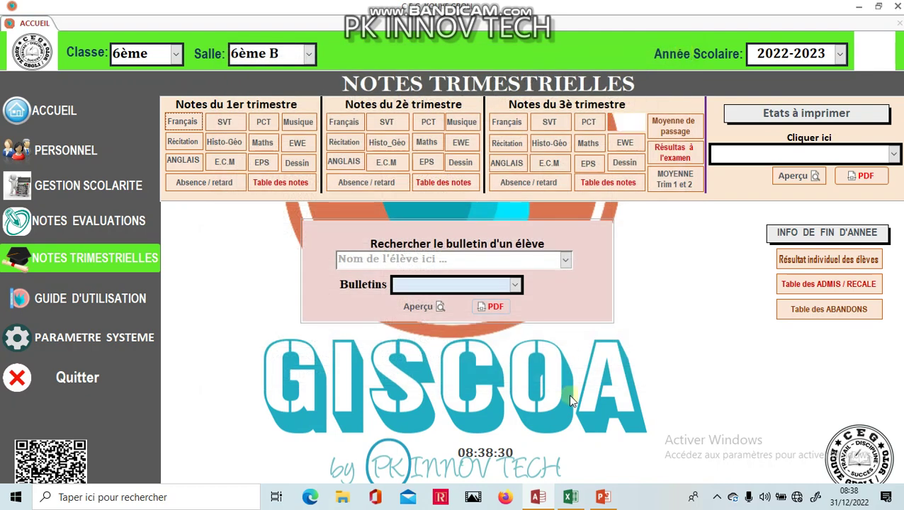
# Step: Check the Excel grade sheet, switch to the PowerPoint presentation and show slide 4 on copying the students' names
pyautogui.click(571, 498)
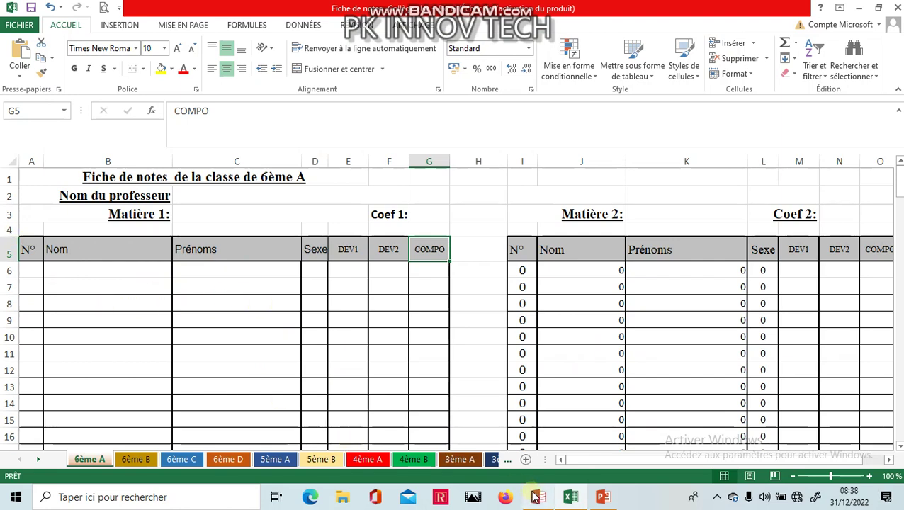
pyautogui.click(604, 498)
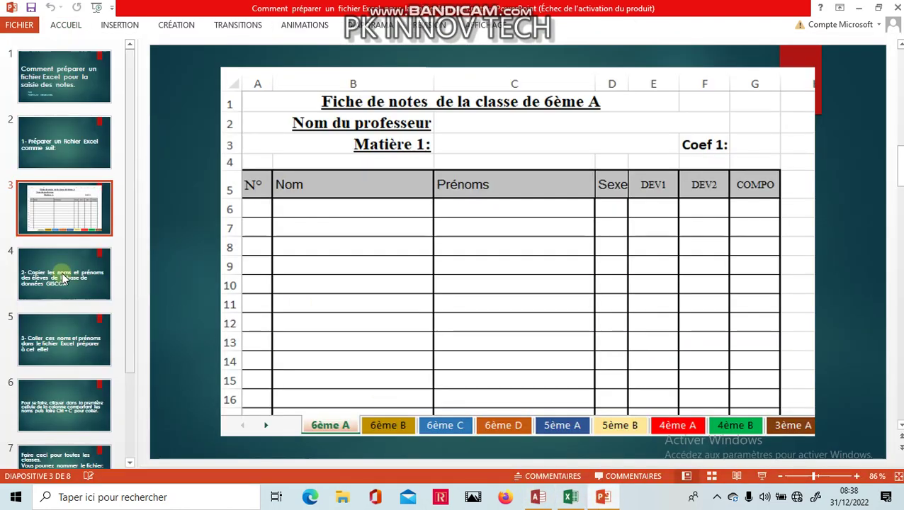
pyautogui.press('pagedown')
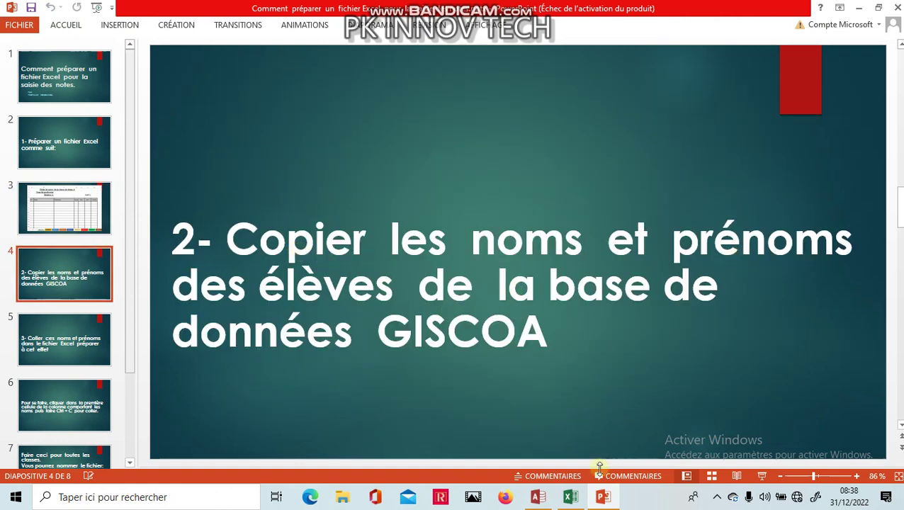
# Step: Switch to GISCOA, display the detailed student table from the home page, and copy its Nom, Prénoms and Sexe columns
pyautogui.click(540, 497)
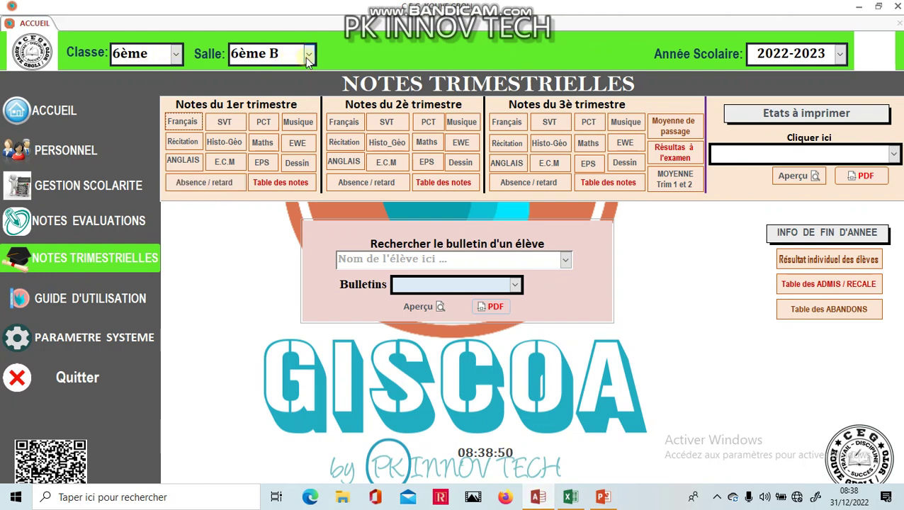
pyautogui.click(67, 113)
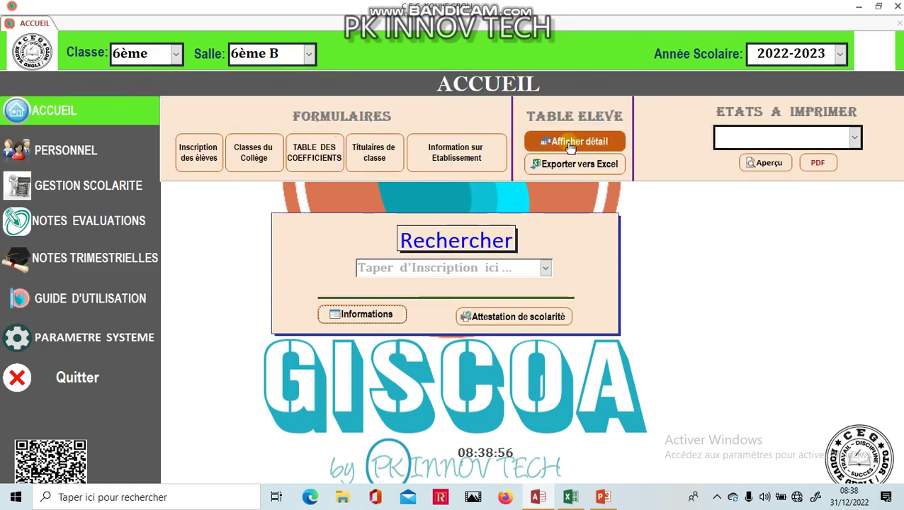
pyautogui.click(572, 144)
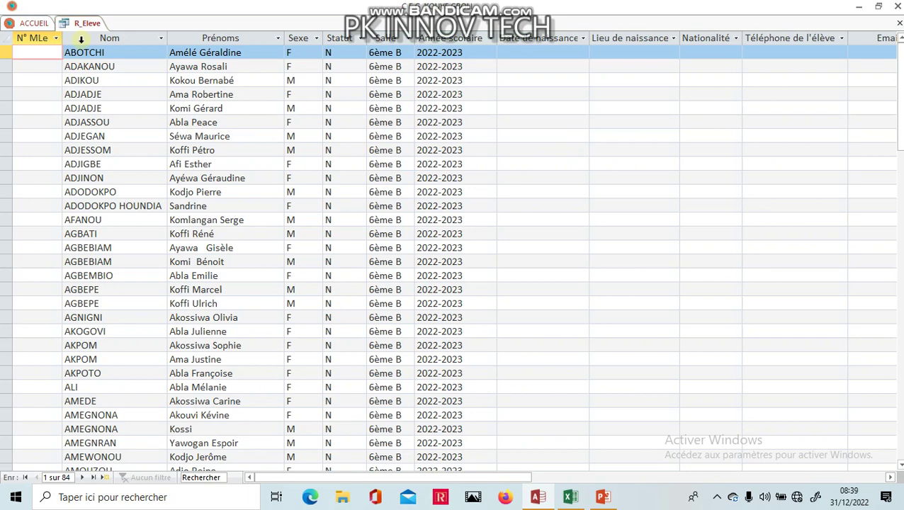
pyautogui.moveTo(81, 39); pyautogui.dragTo(298, 48)
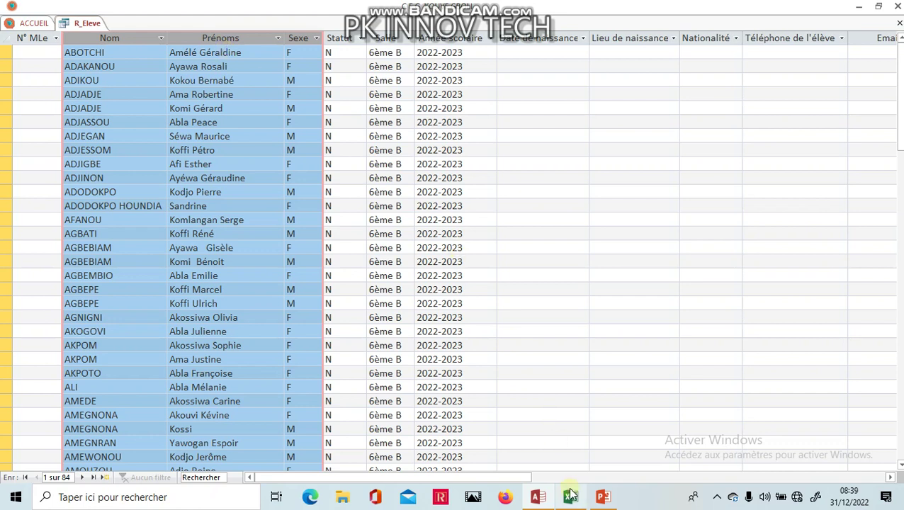
# Step: Glance at the Excel grade sheet, then switch to the PowerPoint presentation and read slides 5 and 6 on pasting the names
pyautogui.moveTo(587, 503)
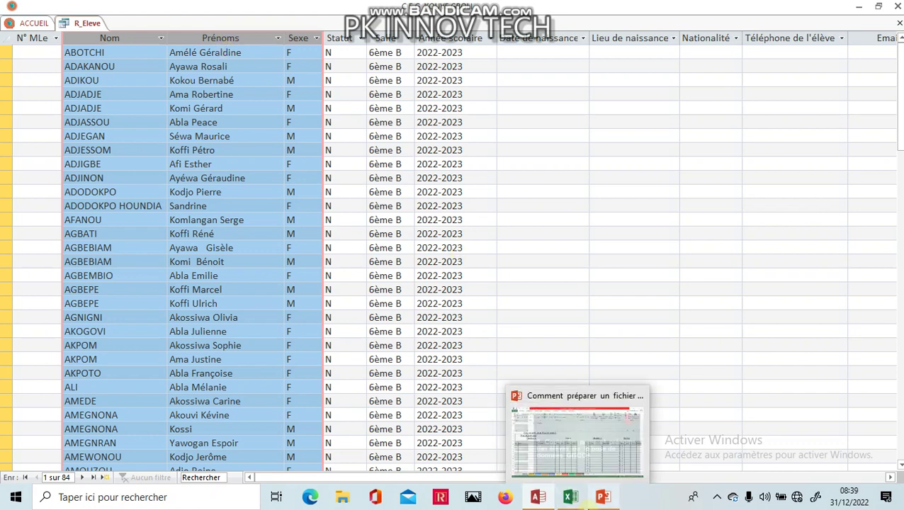
pyautogui.click(571, 498)
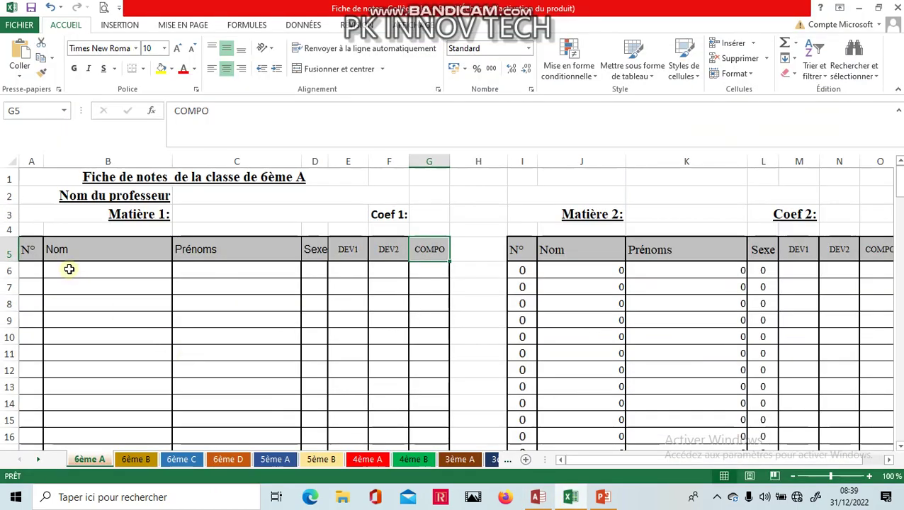
pyautogui.click(603, 497)
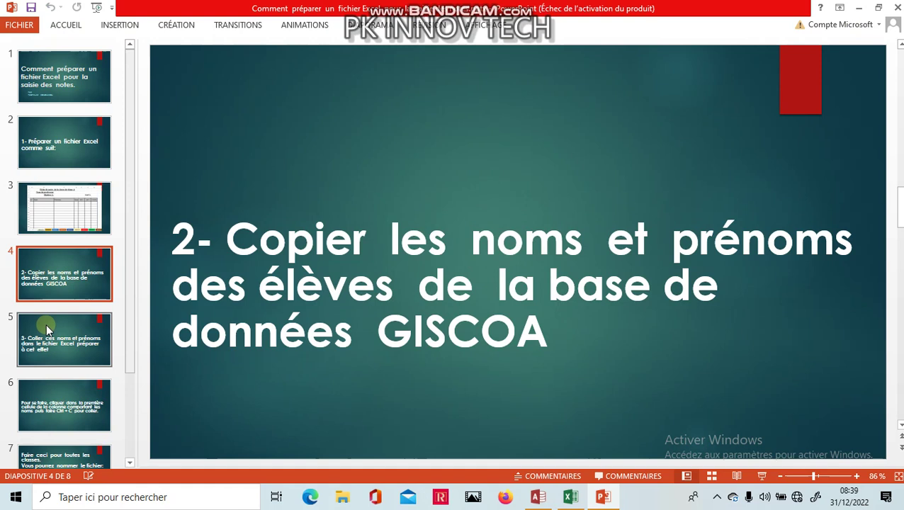
pyautogui.click(46, 324)
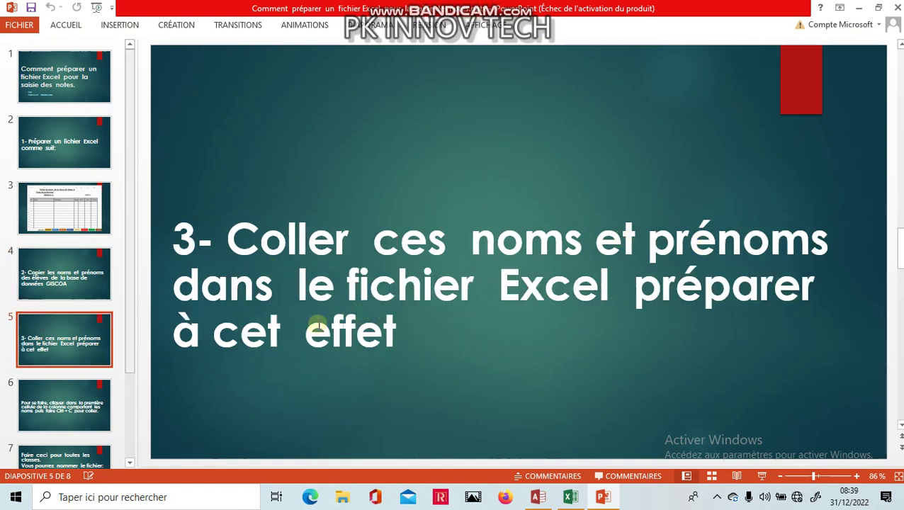
pyautogui.click(62, 424)
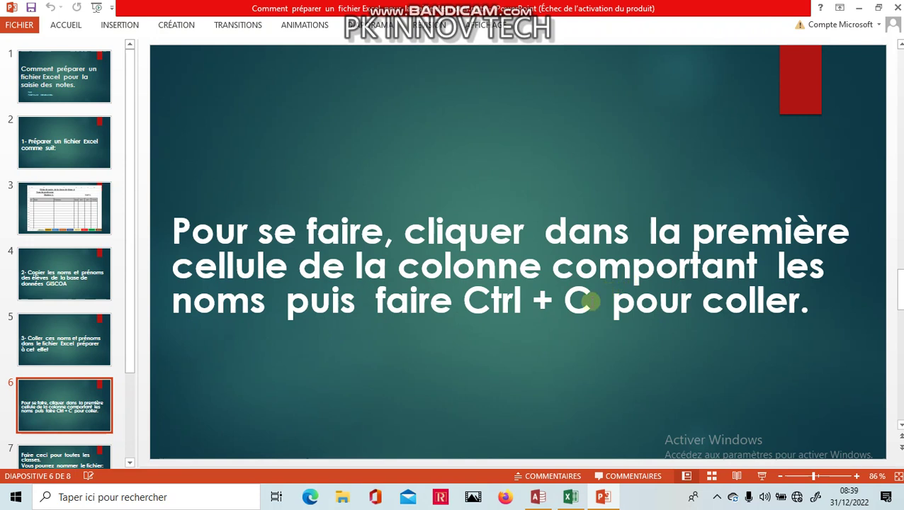
# Step: Correct the paste shortcut in the text of slide 6 by replacing the letter C with v
pyautogui.click(590, 302)
pyautogui.press('BackSpace')
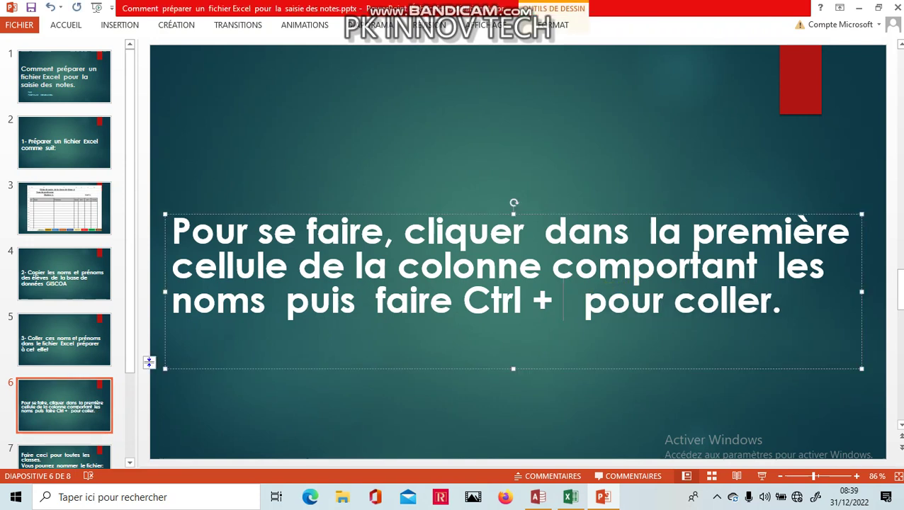
pyautogui.write('v')
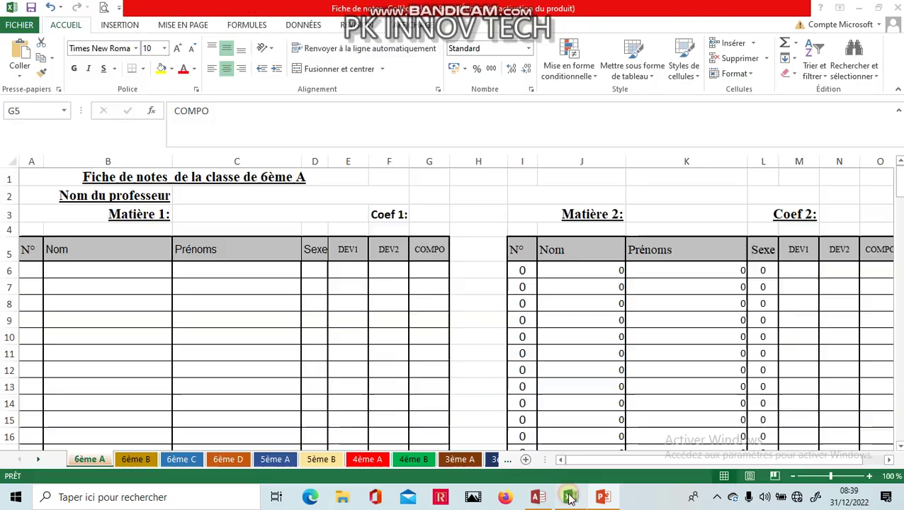
# Step: Switch to Excel, paste the copied student columns at B6 of sheet 6ème A, and delete the duplicate header row 6
pyautogui.click(571, 497)
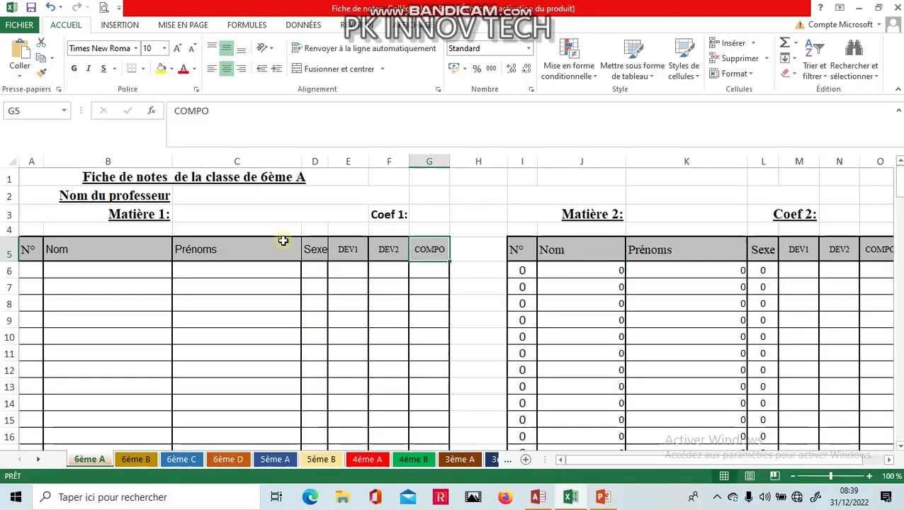
pyautogui.click(85, 268)
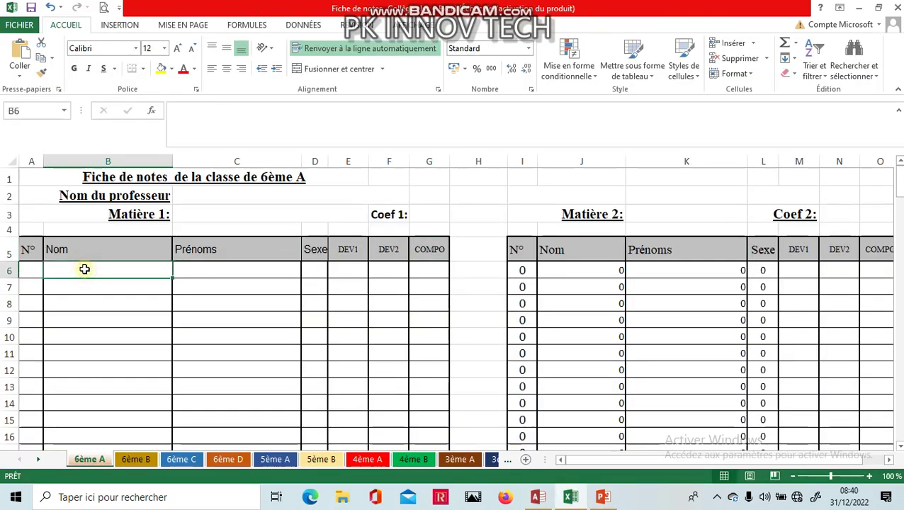
pyautogui.hotkey('ctrl', 'v')
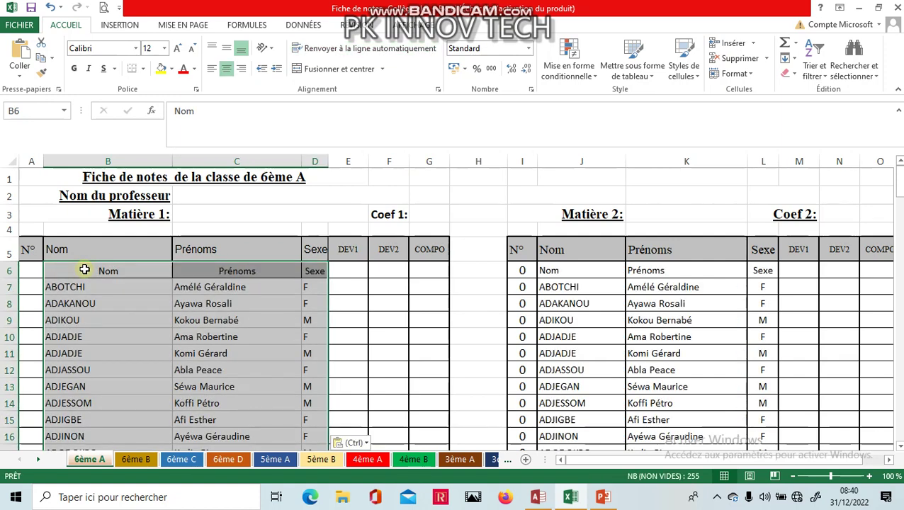
pyautogui.click(14, 270)
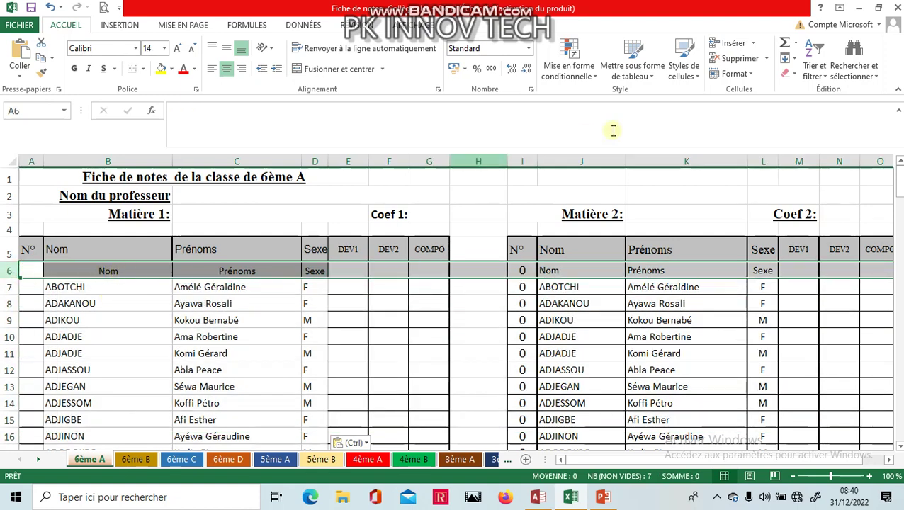
pyautogui.click(735, 60)
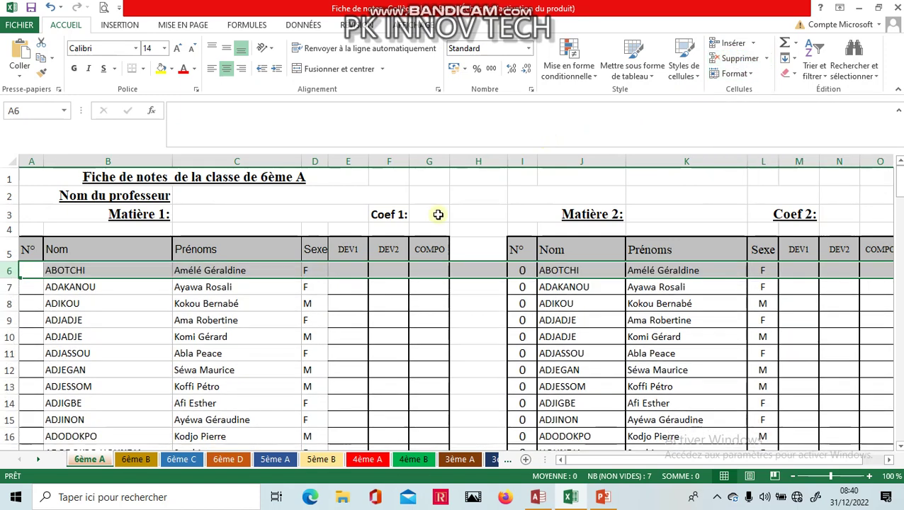
# Step: Number the students in the N° column from 1 to 84, entering 1 in A6 and 2 in A7 and filling the series down
pyautogui.click(33, 270)
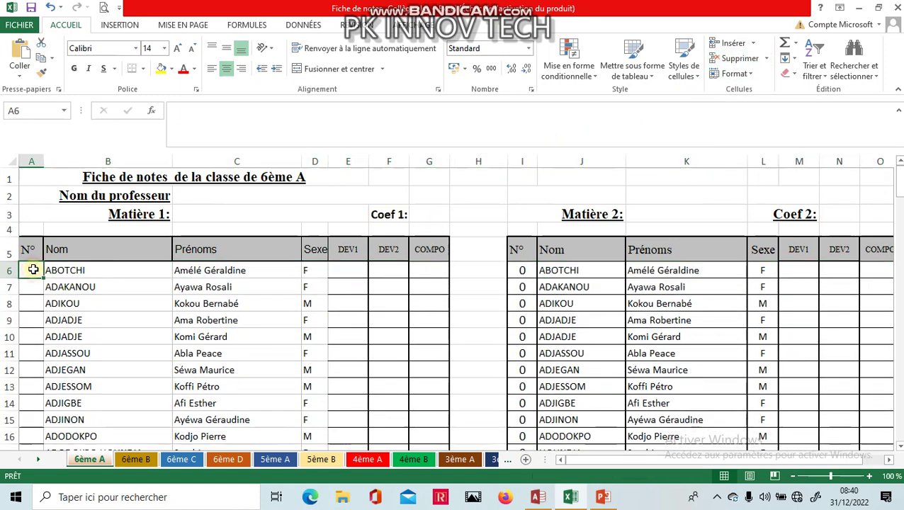
pyautogui.write('1')
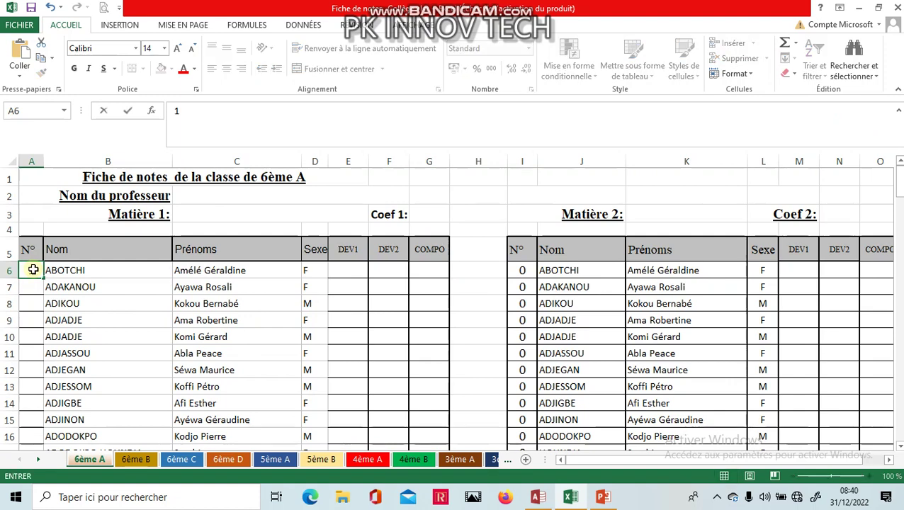
pyautogui.press('Return')
pyautogui.write('1')
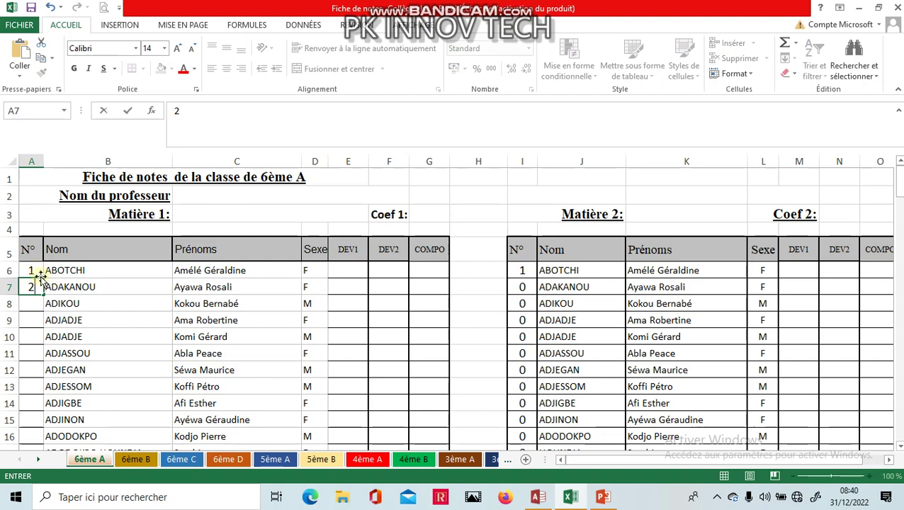
pyautogui.moveTo(35, 272); pyautogui.dragTo(42, 432)
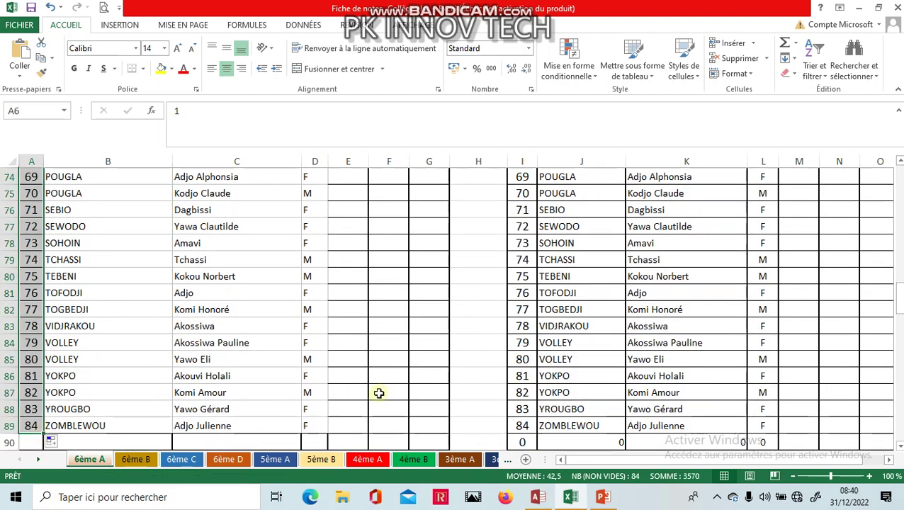
# Step: Go back to the start of the list and inspect the formula in the first N° cell of the Matière 2 table
pyautogui.moveTo(897, 306); pyautogui.dragTo(891, 164)
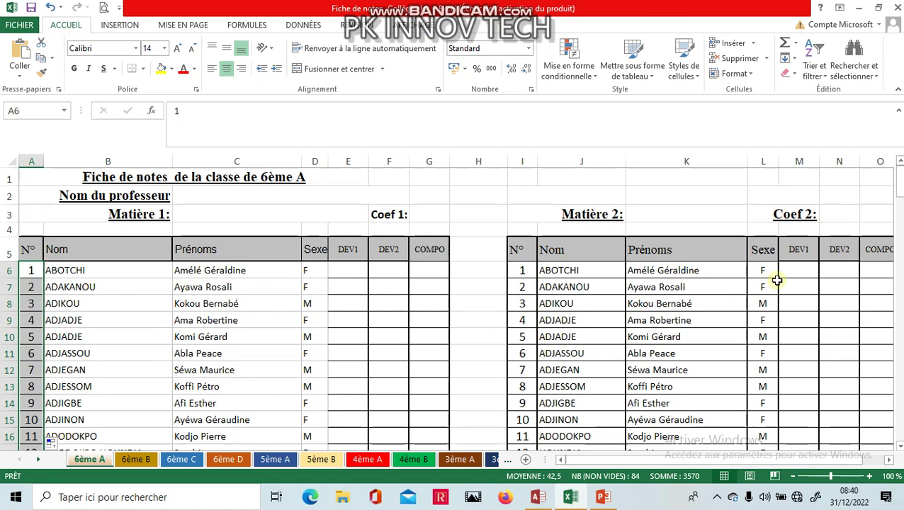
pyautogui.click(526, 271)
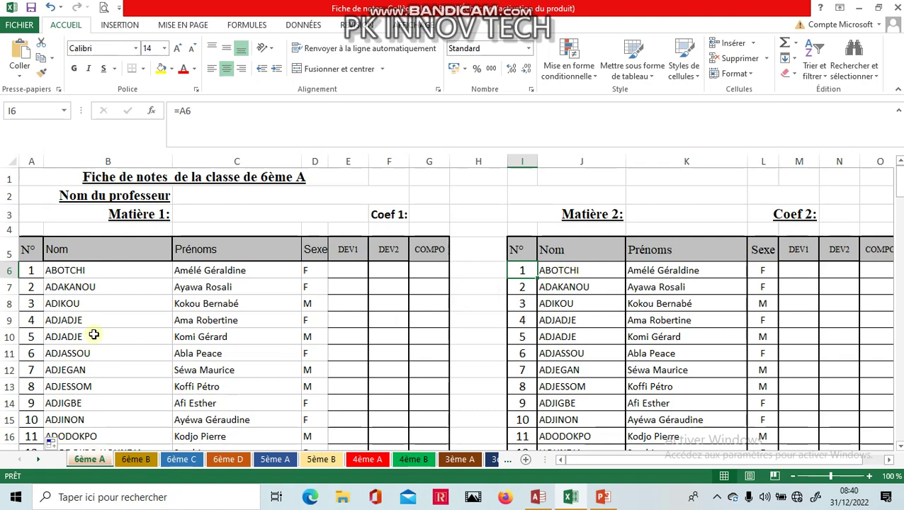
# Step: On sheet 6ème A, copy the DEV1, DEV2 and COMPO cells of the Matière 1 table for all students, E6:G89
pyautogui.click(135, 463)
pyautogui.click(91, 460)
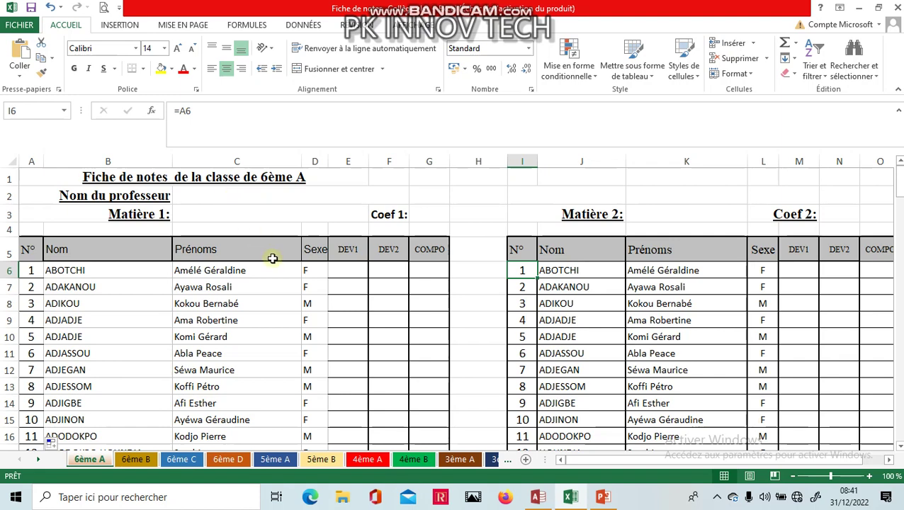
pyautogui.moveTo(354, 270); pyautogui.dragTo(421, 343)
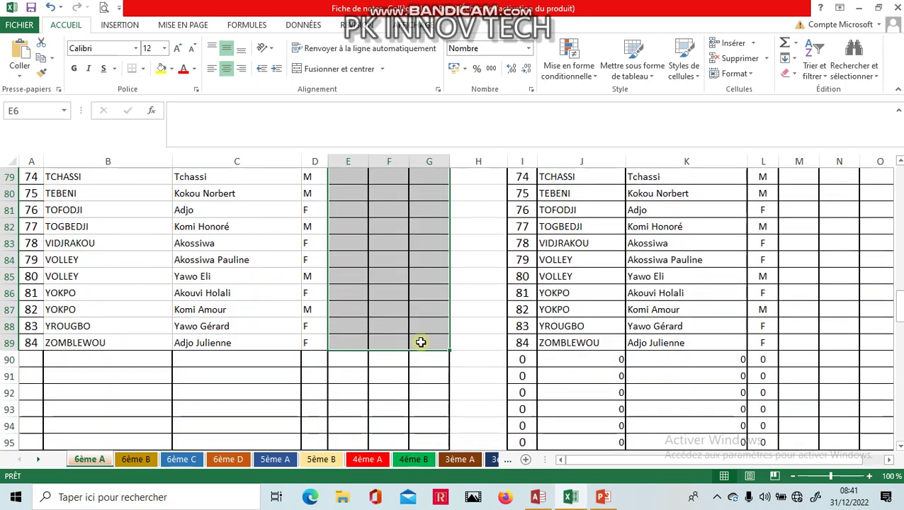
pyautogui.hotkey('ctrl', 'c')
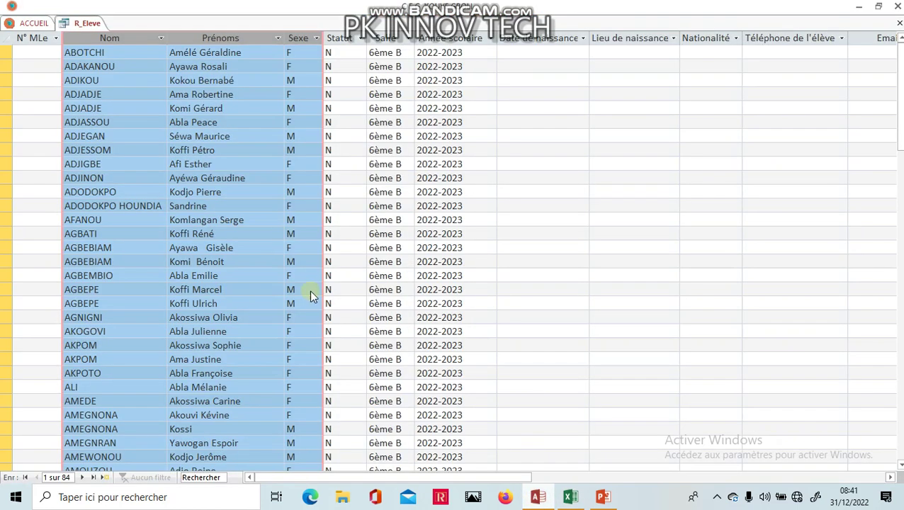
# Step: Switch to the GISCOA database, close the R_Eleve student table, and go to the term grades section
pyautogui.click(538, 496)
pyautogui.click(898, 23)
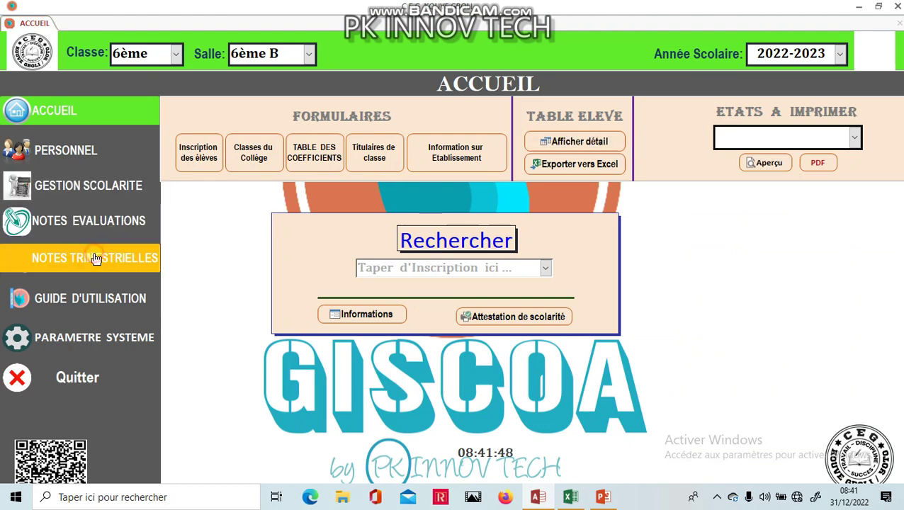
pyautogui.click(96, 258)
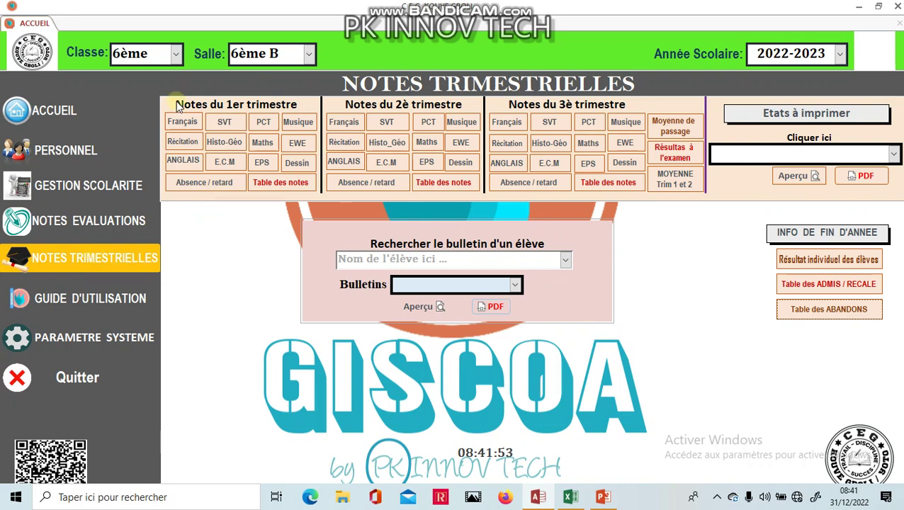
# Step: Open the first-term grades table for class 6ème B and select the three French grade columns NC1Frçs, NC2Frçs and CompFrçs
pyautogui.click(277, 190)
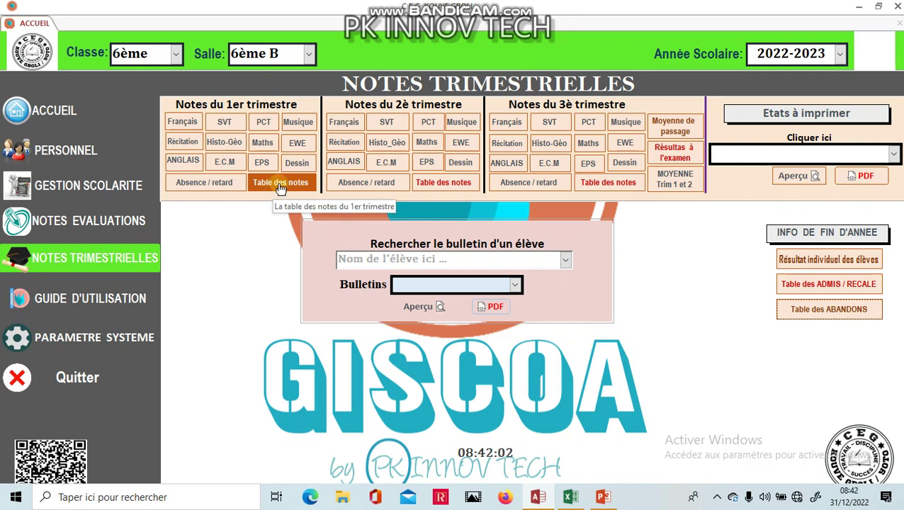
pyautogui.click(274, 183)
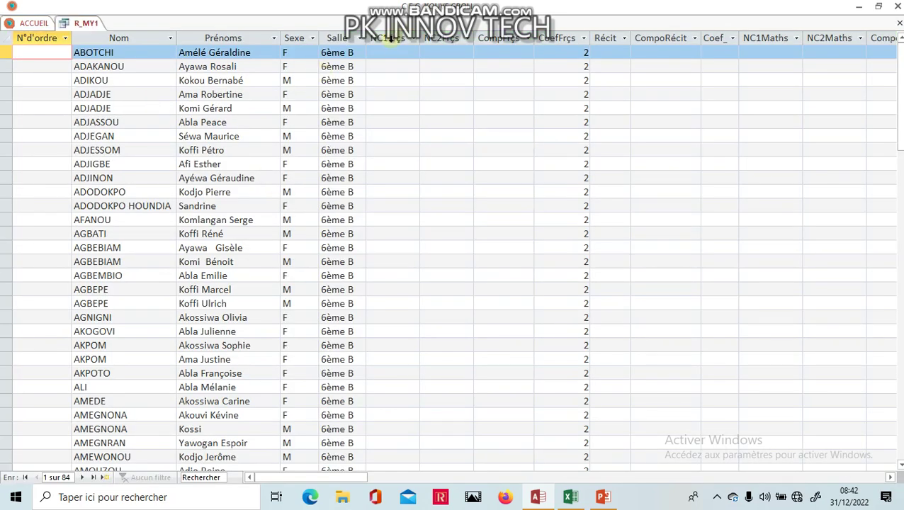
pyautogui.moveTo(391, 40); pyautogui.dragTo(507, 49)
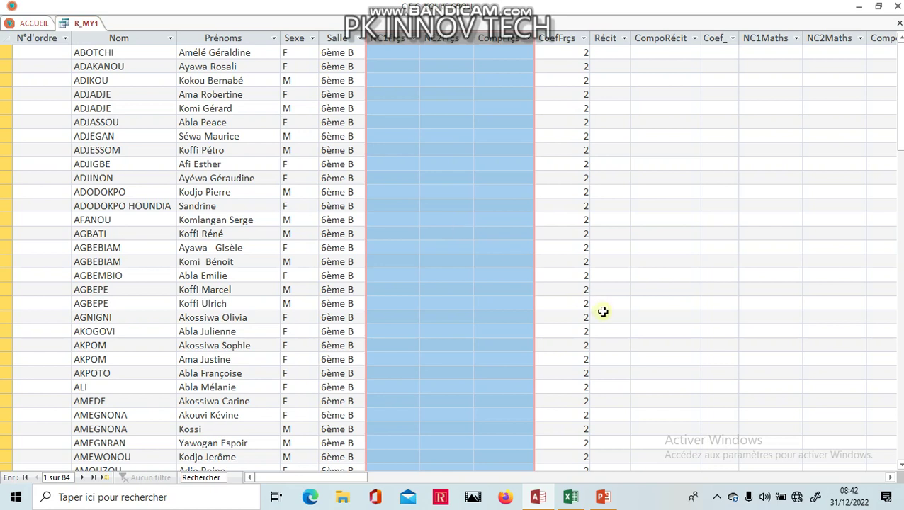
pyautogui.click(715, 497)
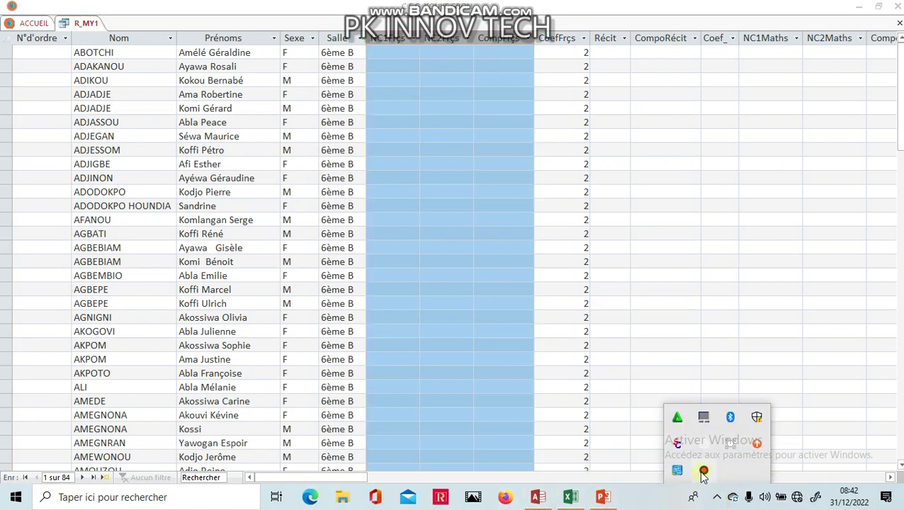
pyautogui.click(703, 470)
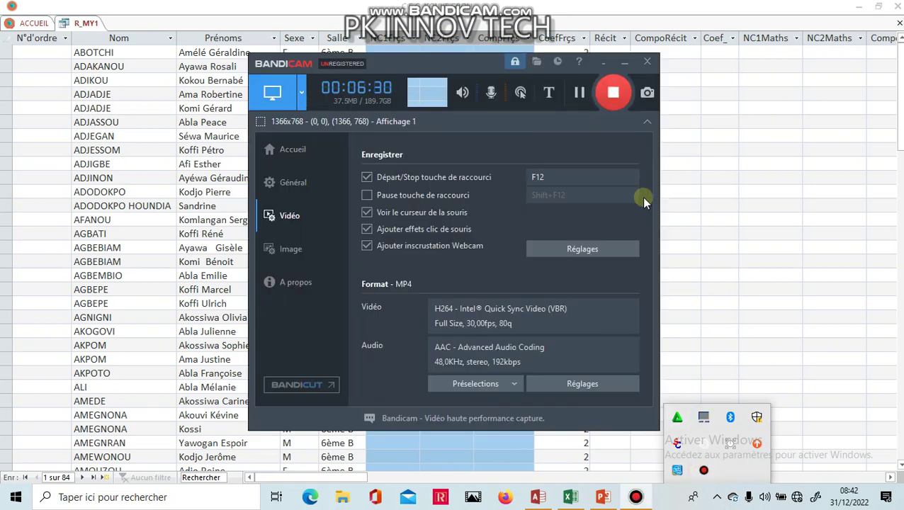